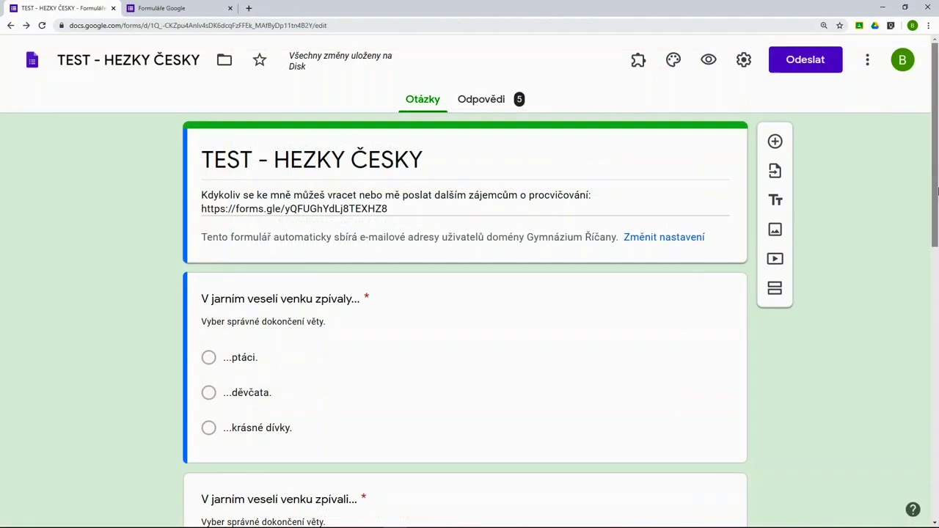
Turn the form into a quiz in its settings and save the change
left_click(744, 59)
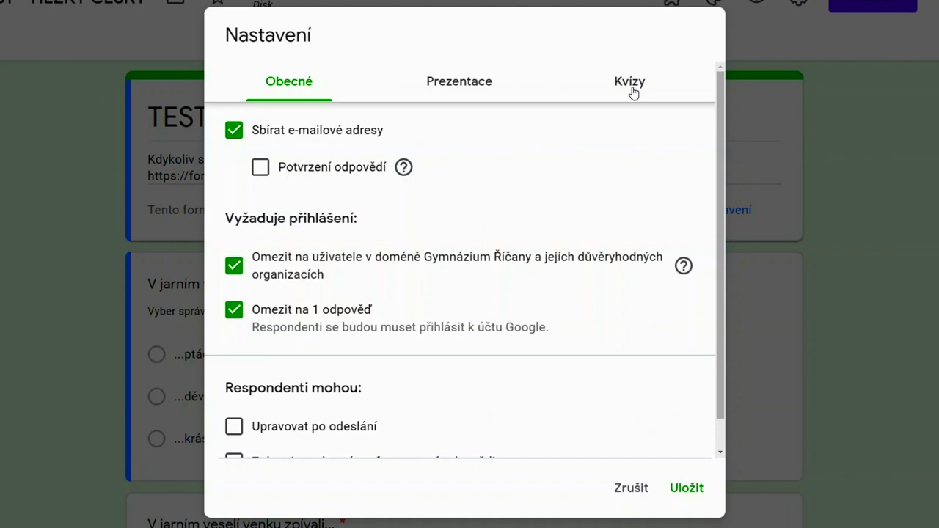
left_click(605, 125)
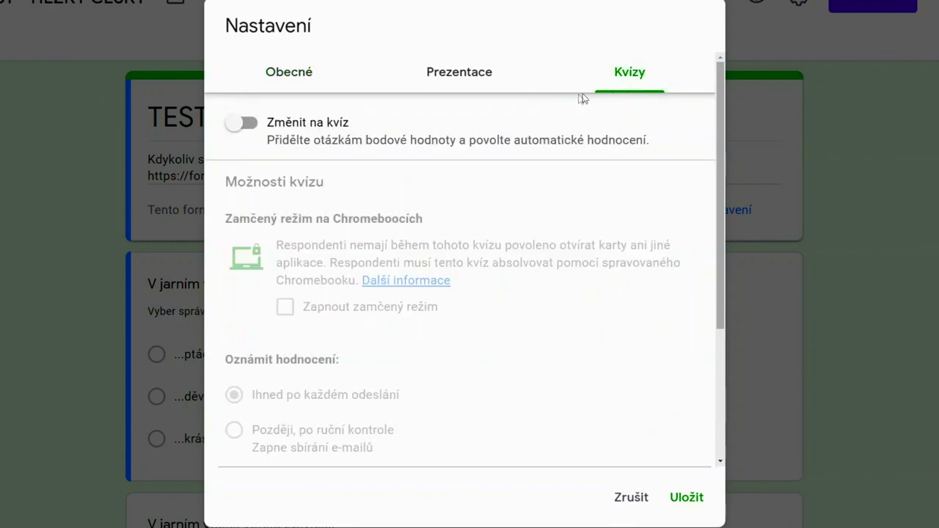
left_click(246, 123)
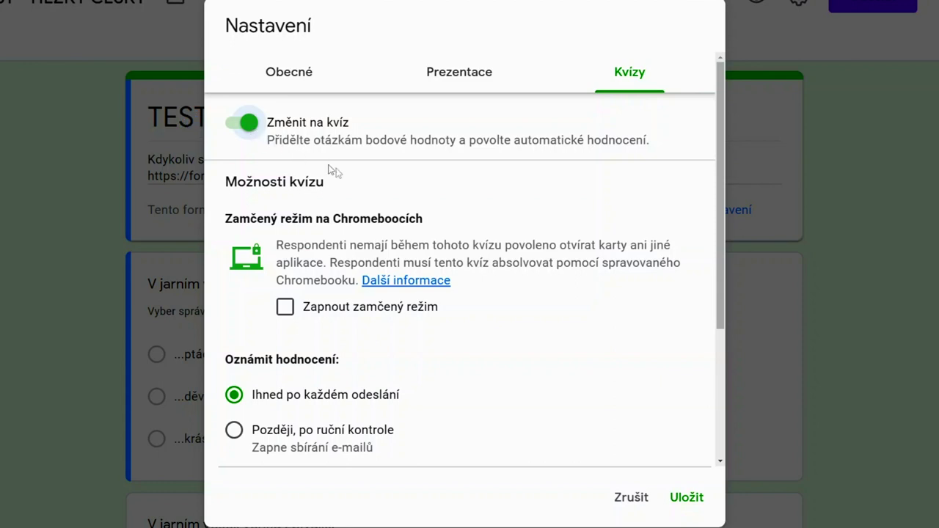
left_click(687, 502)
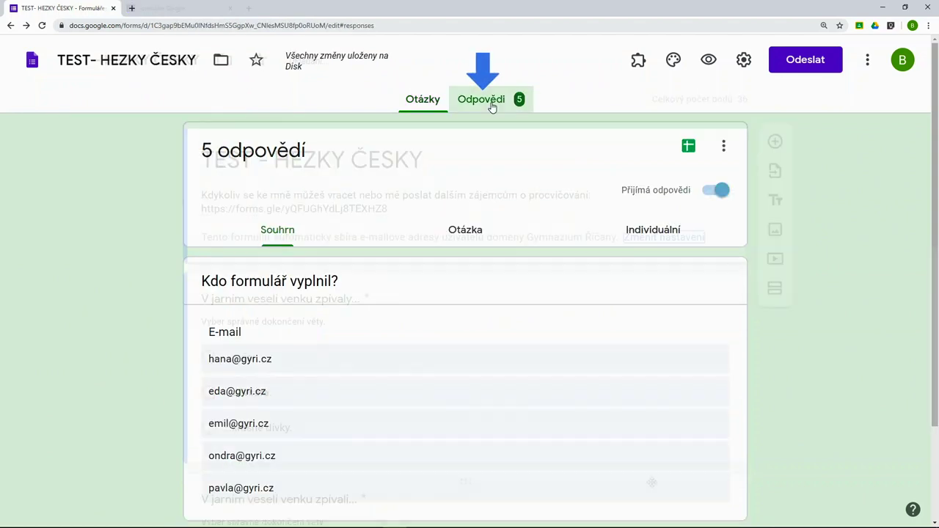
Delete all collected responses from the form and confirm the deletion
left_click(484, 100)
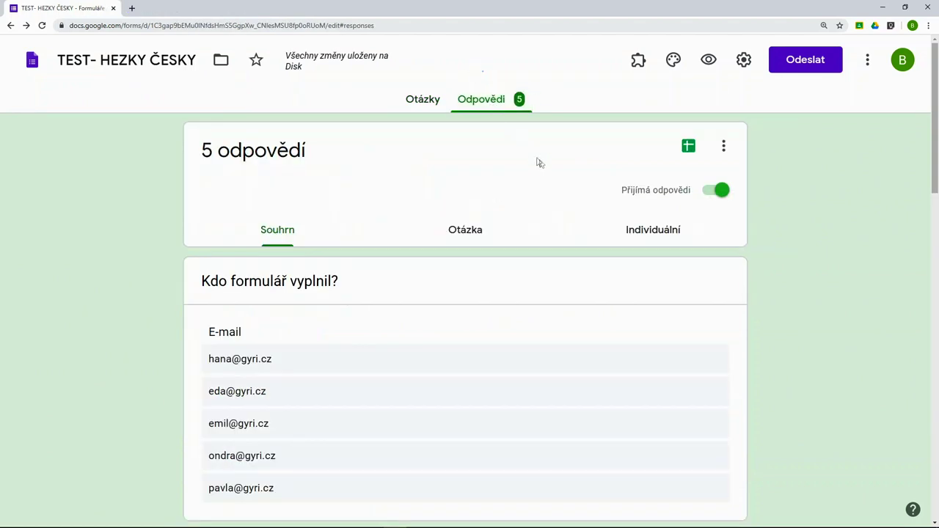
left_click(723, 146)
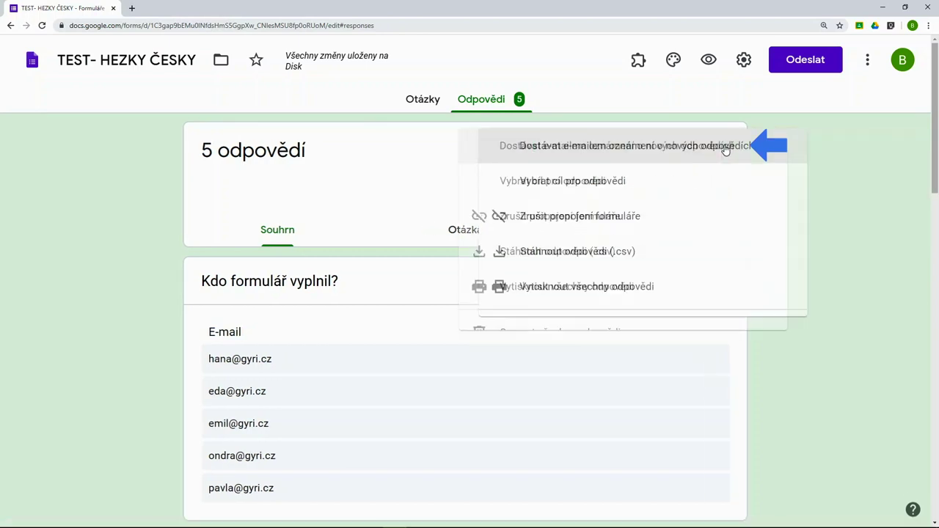
left_click(552, 340)
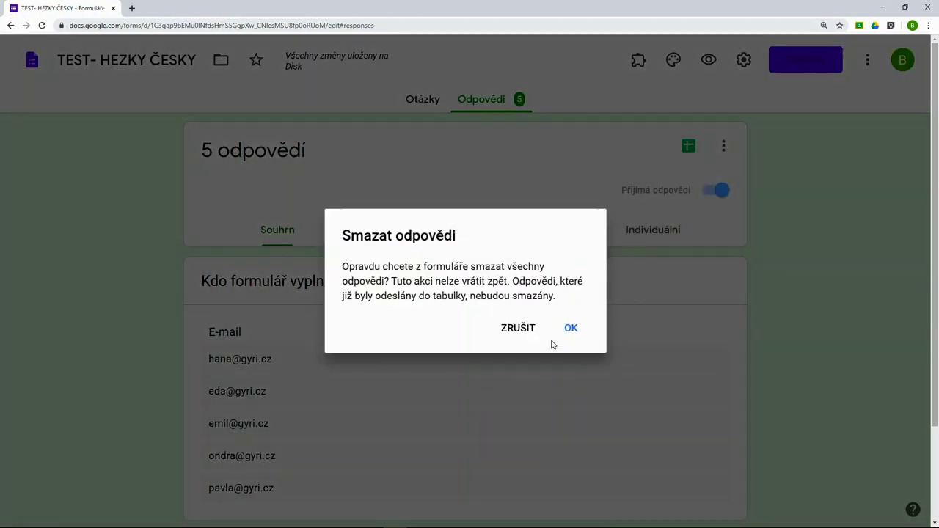
left_click(568, 333)
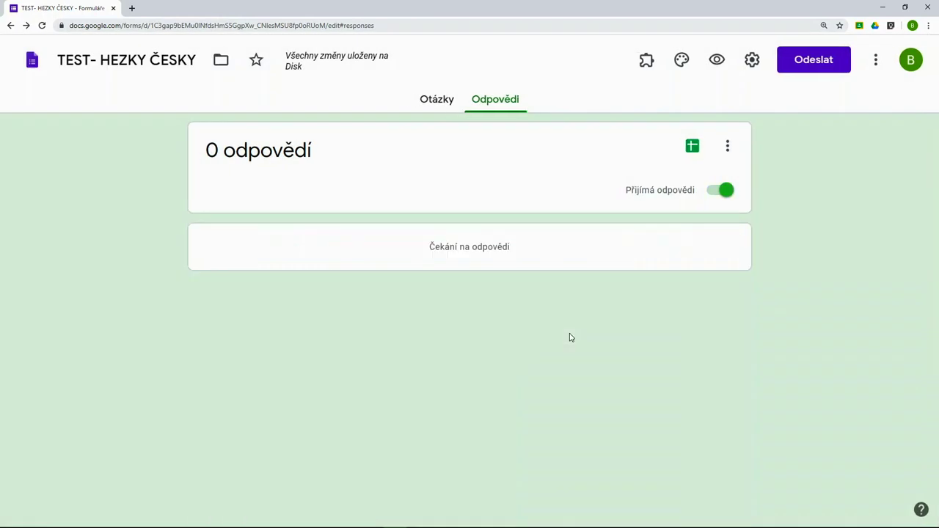
Unlink the form from its current response spreadsheet
left_click(729, 149)
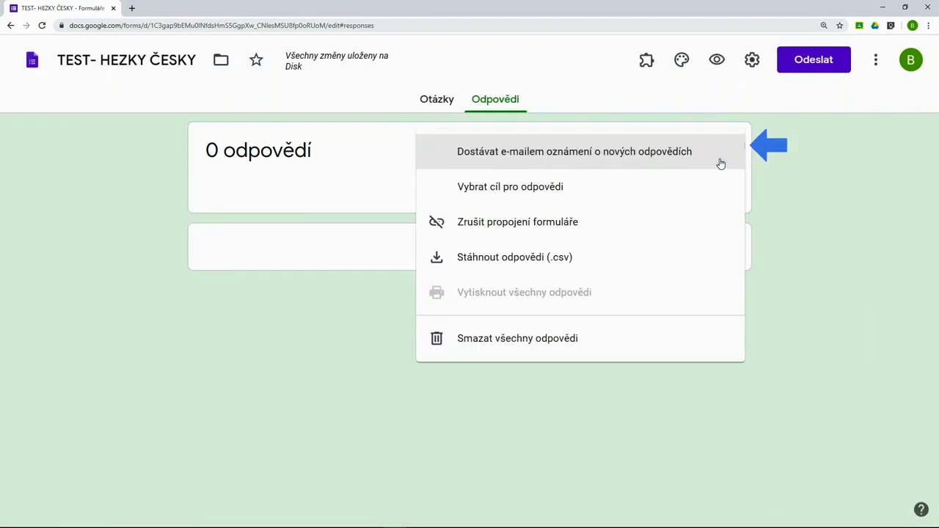
left_click(586, 233)
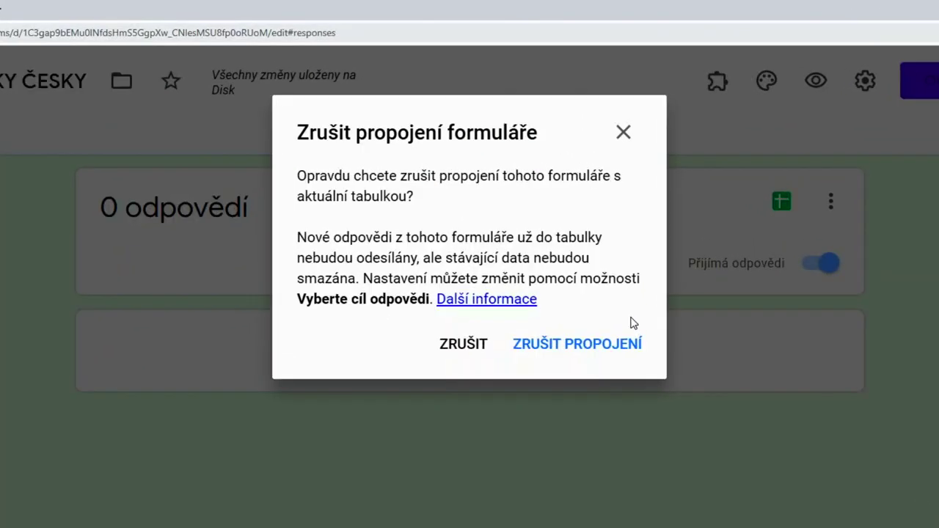
left_click(585, 358)
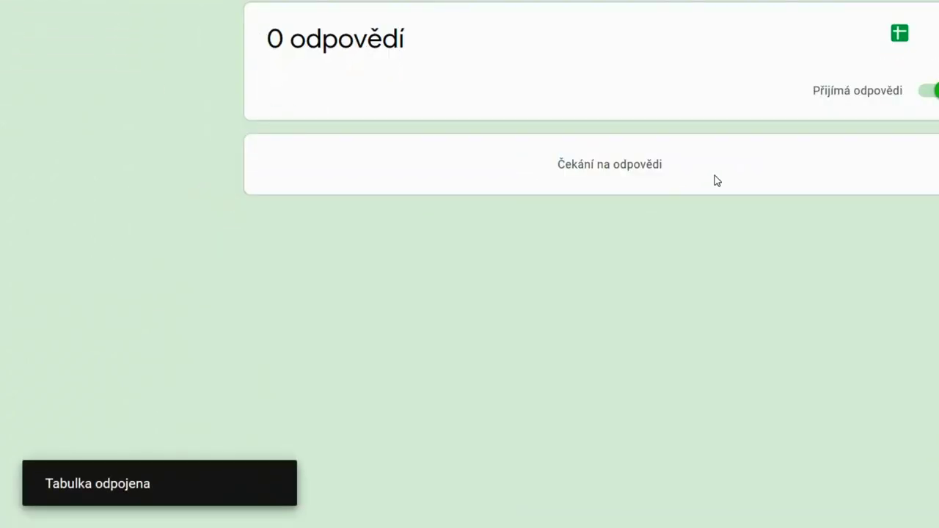
Replace "TEST" with "KVÍZ" in both the form's heading and its file name, giving "KVÍZ - HEZKY ČESKY"
left_click(423, 102)
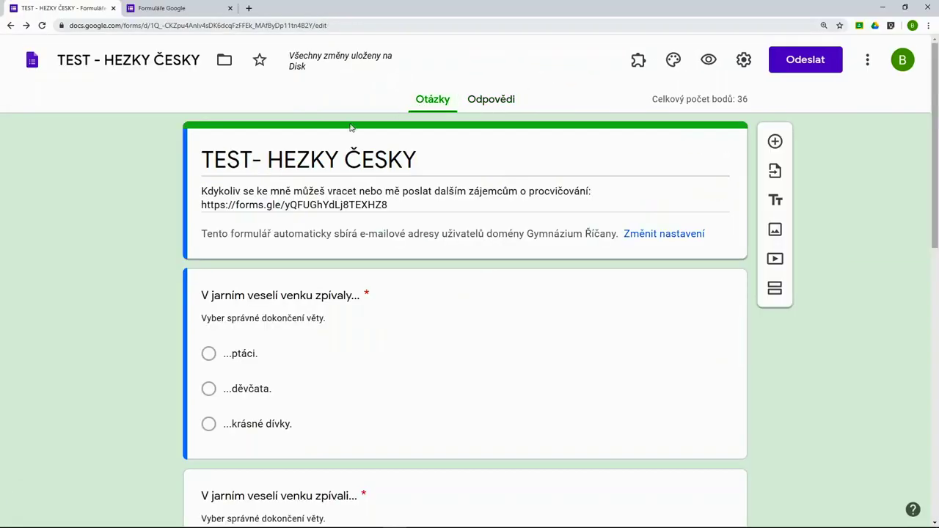
double_click(223, 160)
type("KVÍZ")
double_click(73, 59)
type("KVÍZ")
Create a new response spreadsheet for the quiz, check its column headers, and return to the form
left_click(493, 102)
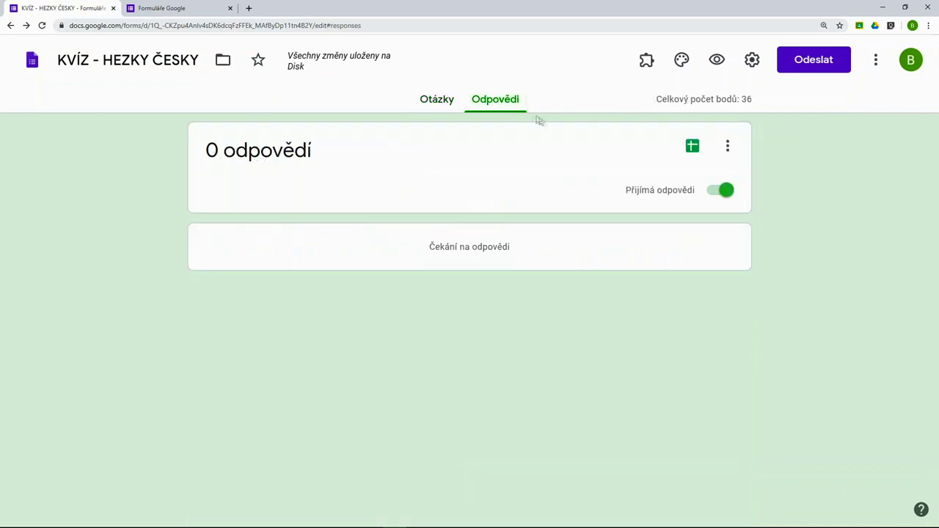
left_click(692, 149)
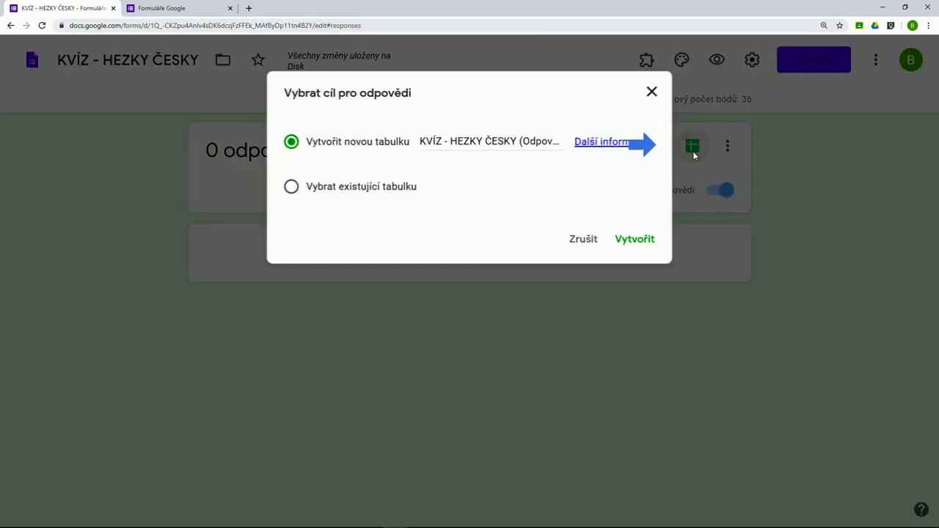
left_click(638, 247)
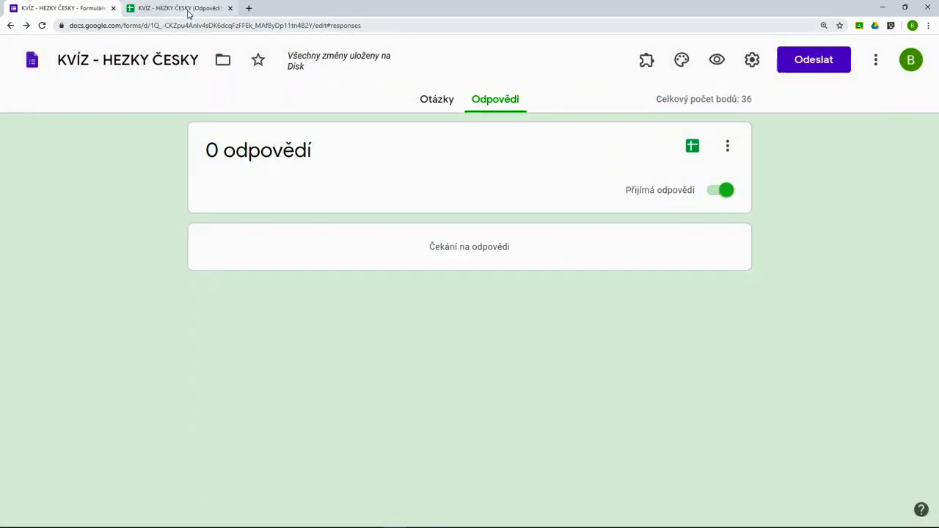
left_click(180, 8)
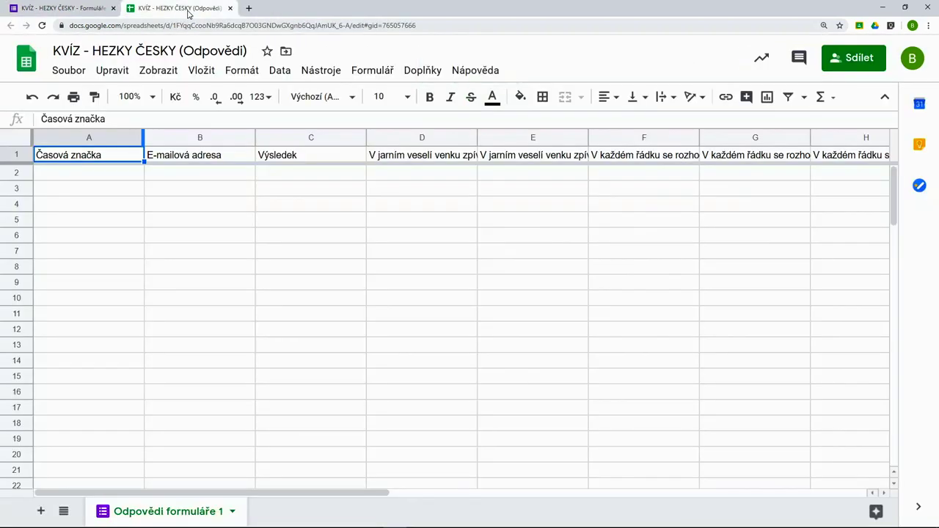
key("ctrl+shift+Tab")
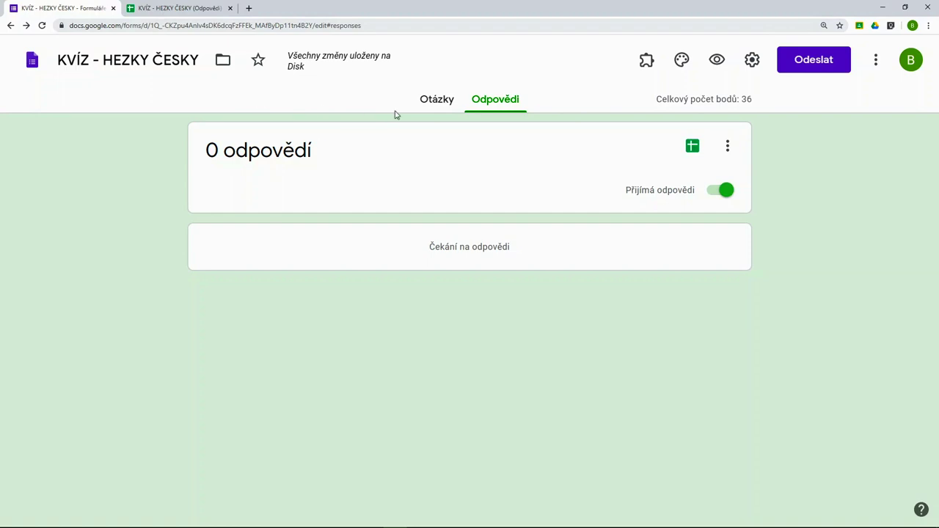
Change the theme colour of the quiz form to orange
left_click(433, 100)
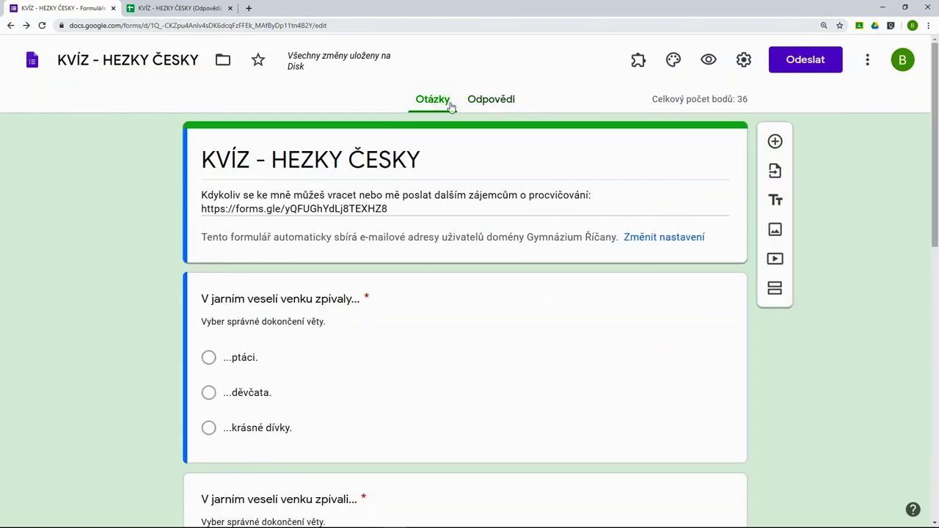
left_click(672, 61)
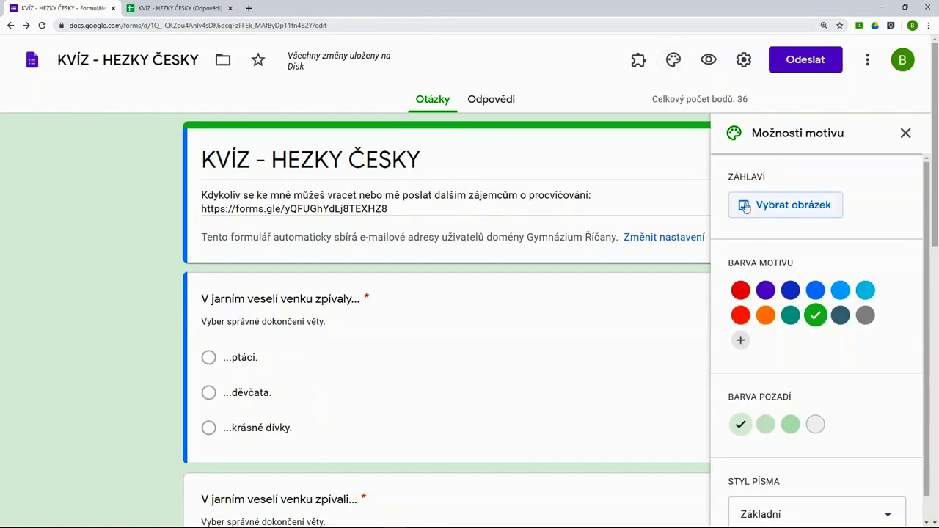
left_click(766, 315)
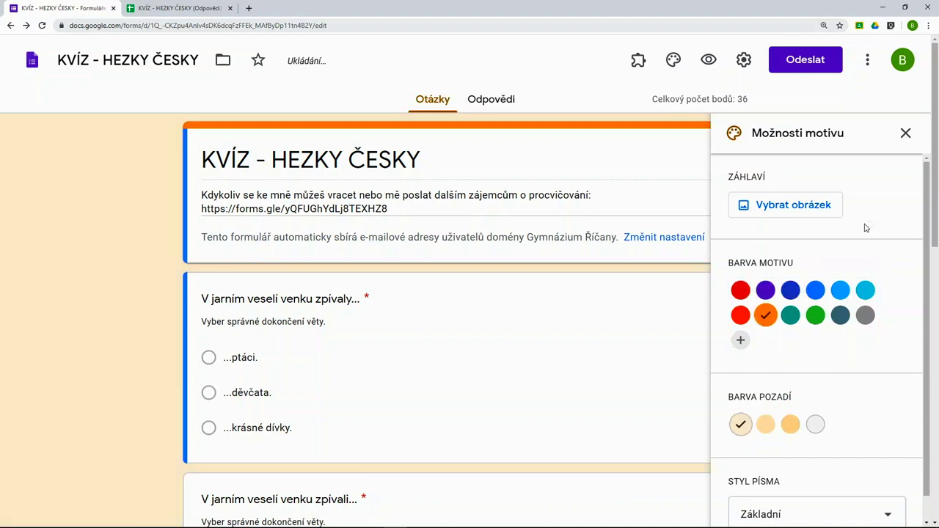
left_click(896, 139)
In the answer key of "V jarním veselí venku zpívaly...", set 1 point and mark "...krásné dívky." as correct
left_click_drag(937, 228, 936, 282)
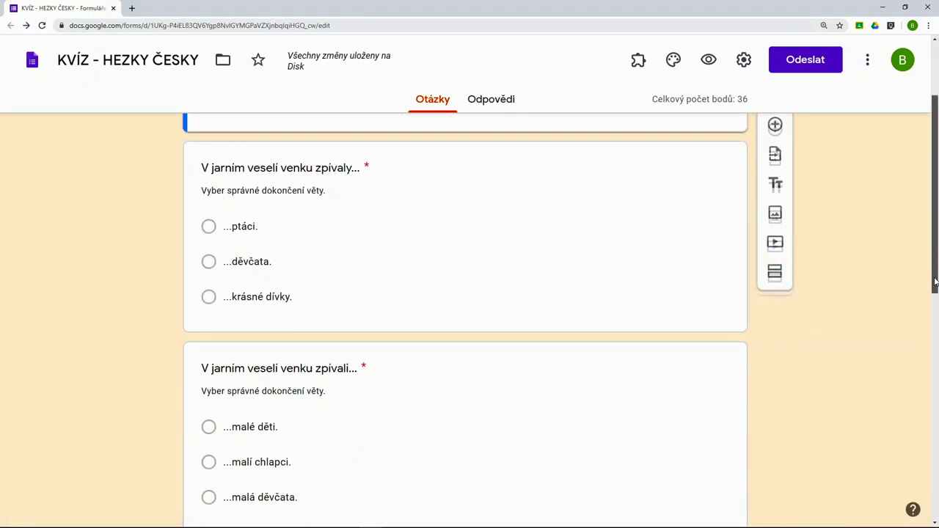
left_click(543, 301)
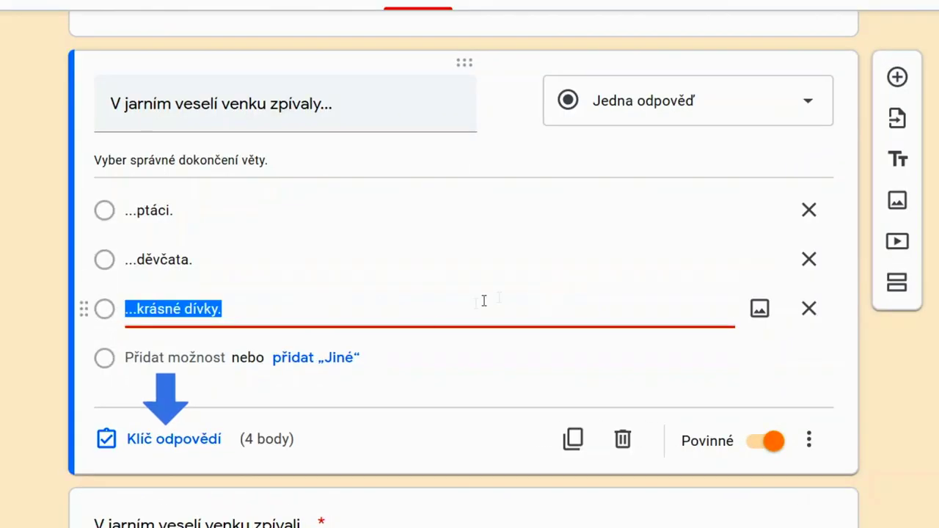
left_click(172, 440)
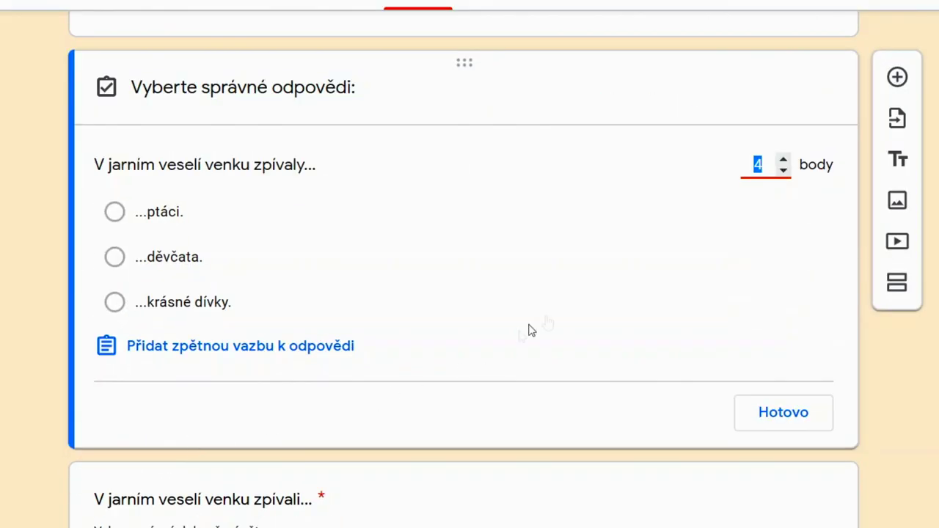
left_click(783, 171)
left_click(286, 308)
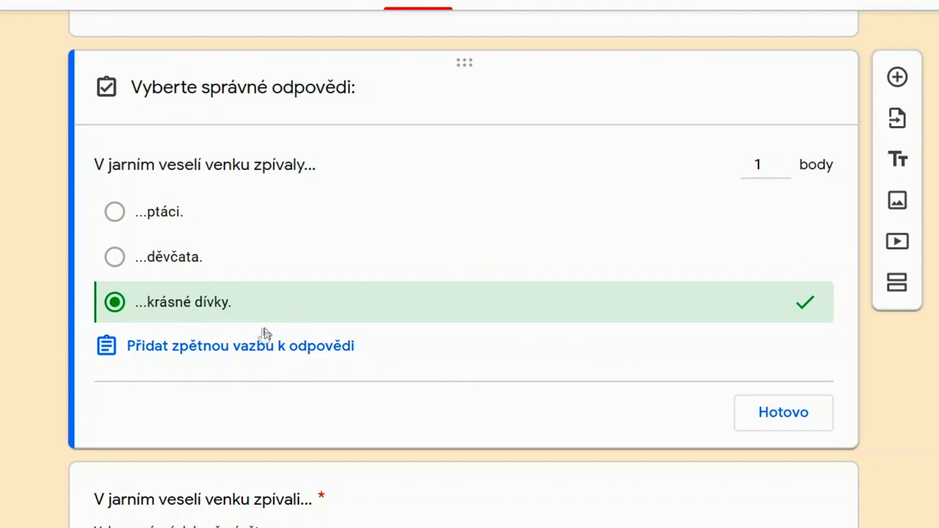
Enter incorrect-answer feedback: "Zdůvodni si pravopis pomůckou: ti ptáci - zpívali, ta děvčata - zpívala, ty krásné dívky - zpívaly, SHODA PODMĚTU S PŘÍSUDKEM"
left_click(236, 359)
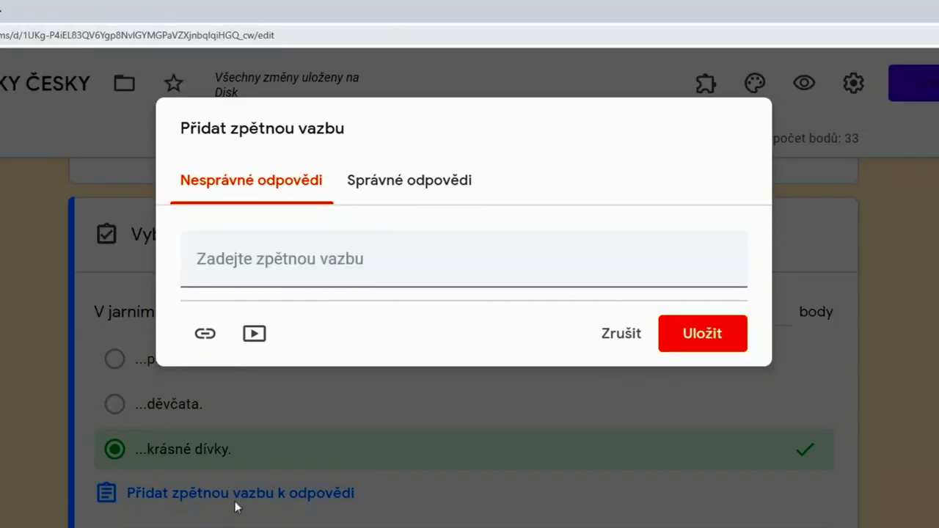
left_click(292, 273)
type("Zdův")
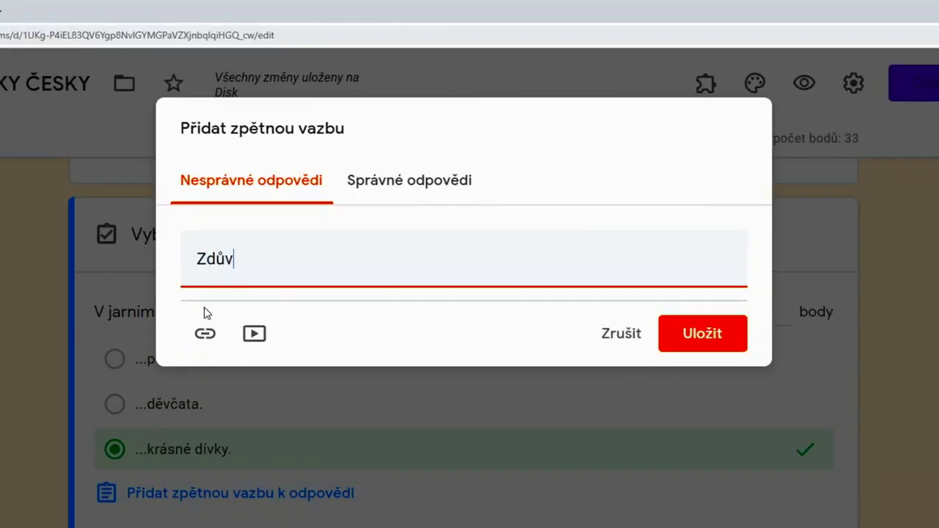
type("odni si pravopis pomůckou:")
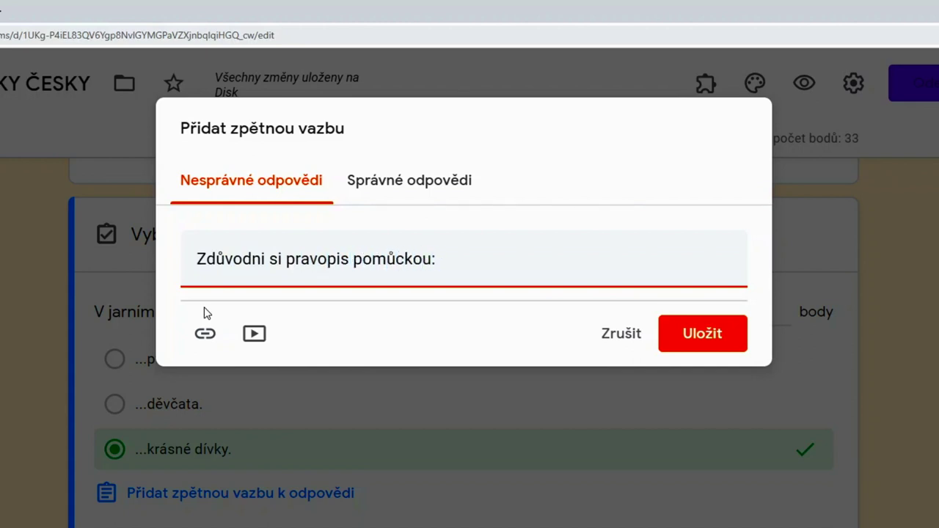
key("Return")
type("ti ptáci - zpívali tä děvčata - zpívala ty krásné dívky - zpívaly SHODA PODMĚTU S PŘÍSUDKEM")
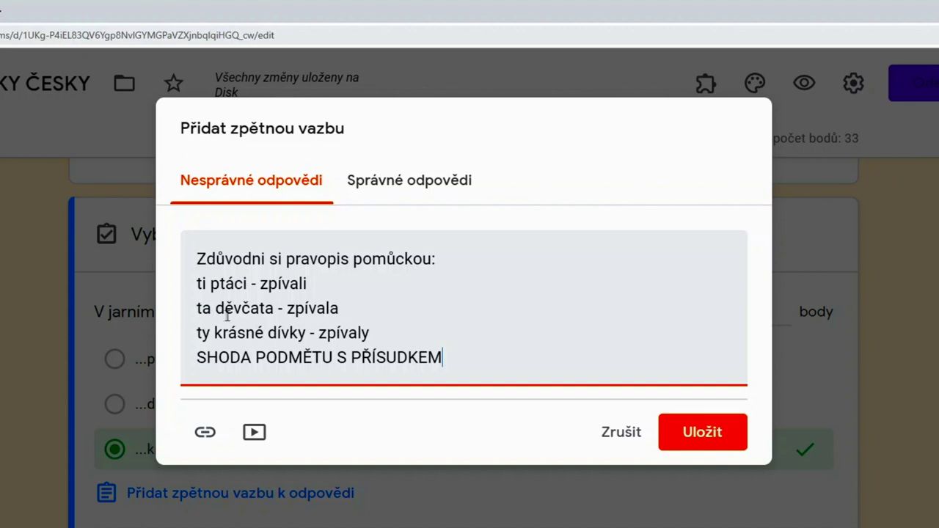
Add correct-answer feedback "ANO, SPRÁVNĚ: ty krásné dívky zpívaly (shoda podmětu s přísudkem)", save the feedback and finish the answer key
left_click(445, 197)
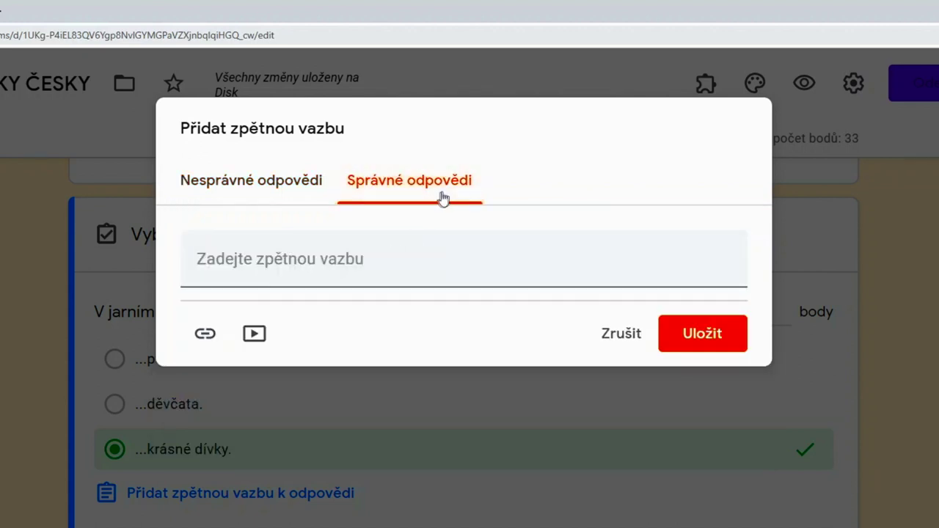
key("Tab")
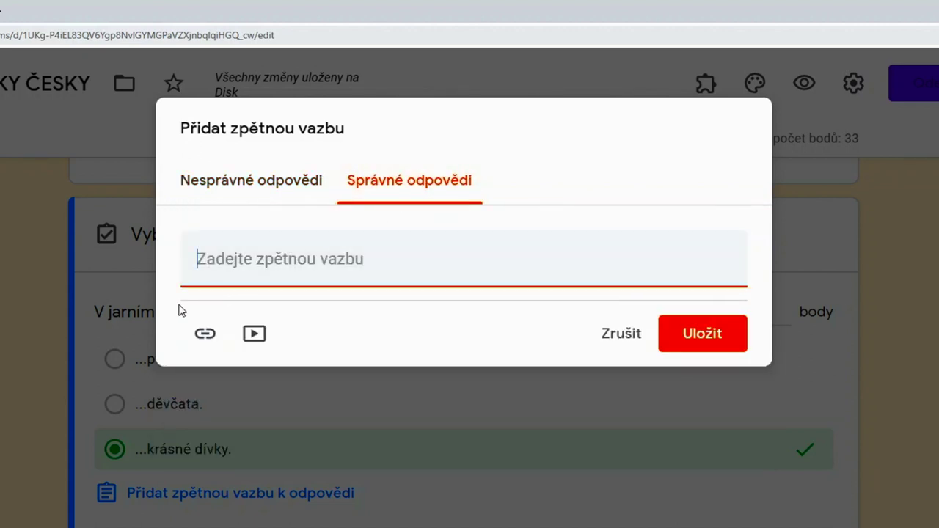
type("ANO, SPRÁ")
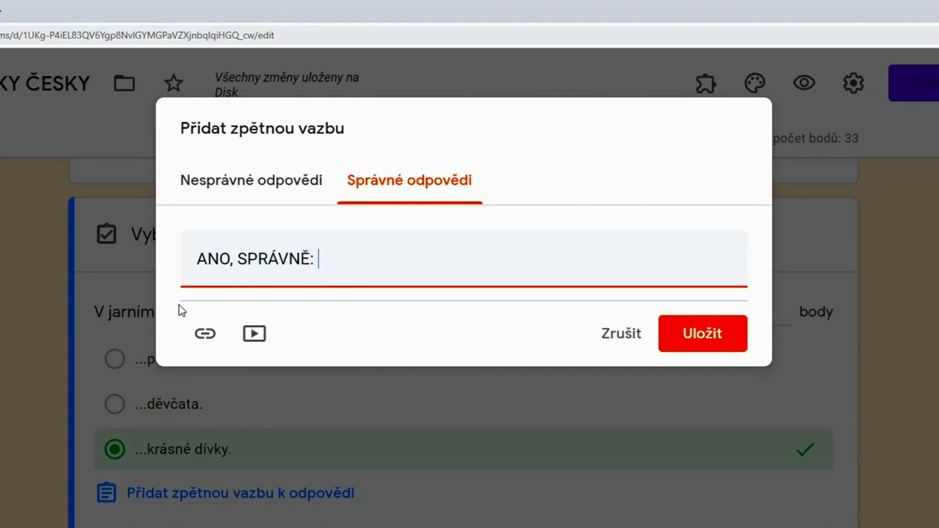
type("VNĚ:")
type("ty krásné dívky zpívaly (shoda podmětu s přísudkem)")
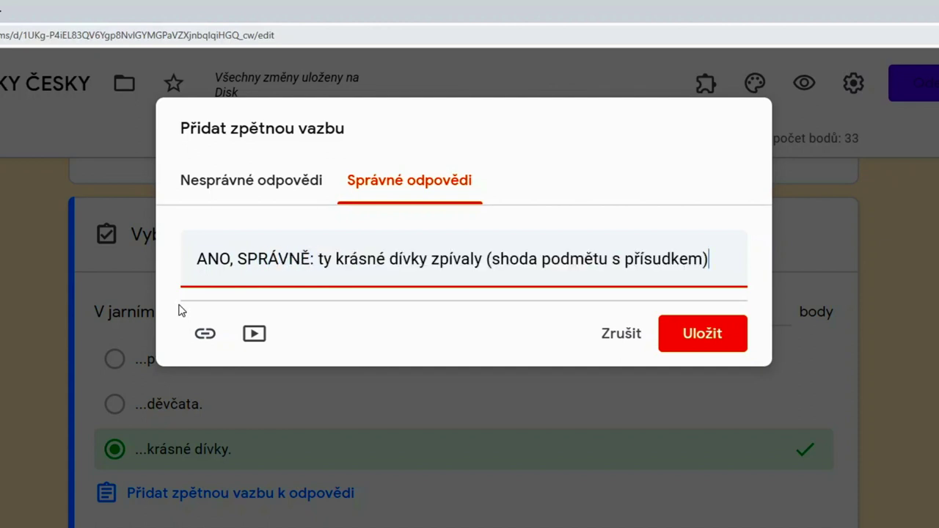
left_click(704, 344)
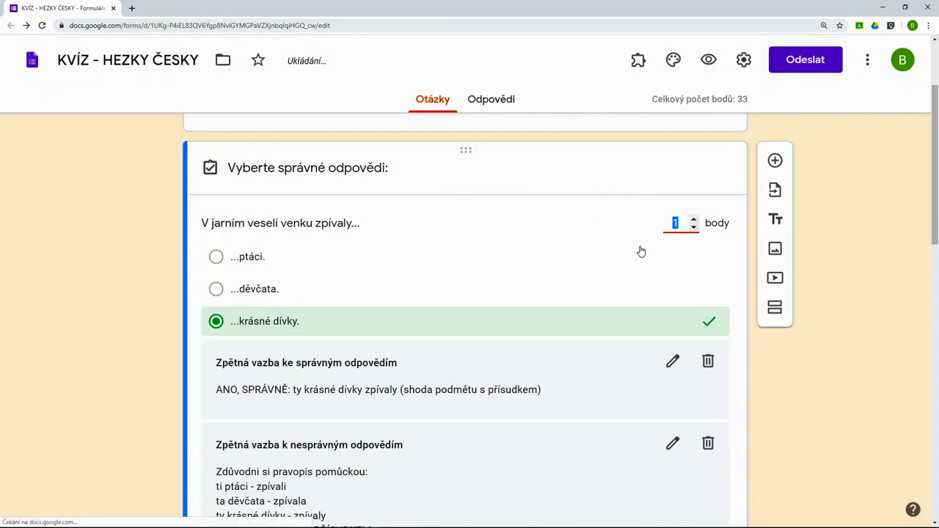
scroll(933, 234, "down", 2)
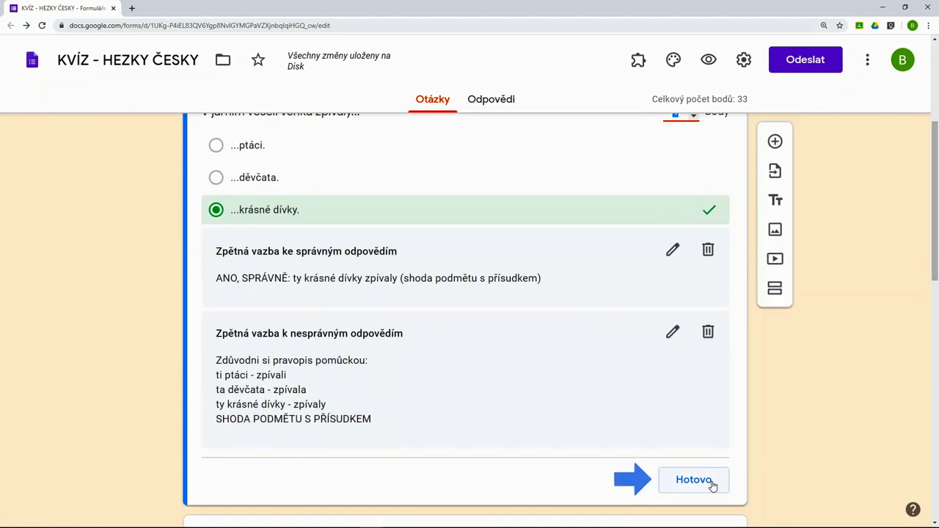
left_click(694, 480)
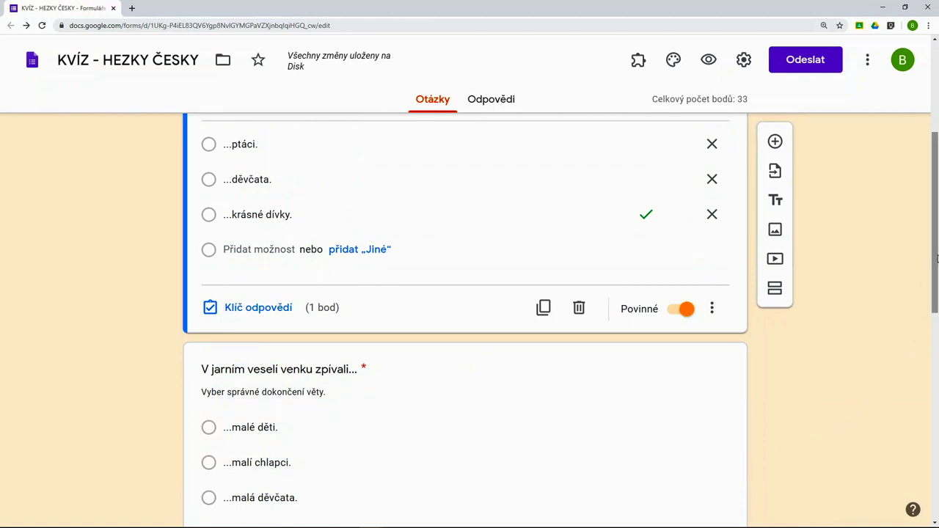
In the answer key of "V jarním veselí venku zpívali...", set 1 point and mark "...malí chlapci." as correct
scroll(935, 242, "down", 3)
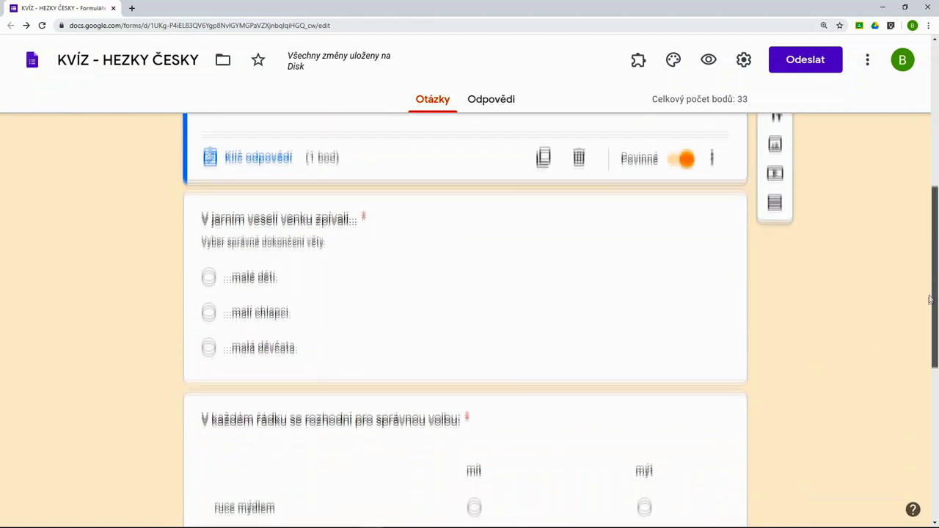
left_click(479, 340)
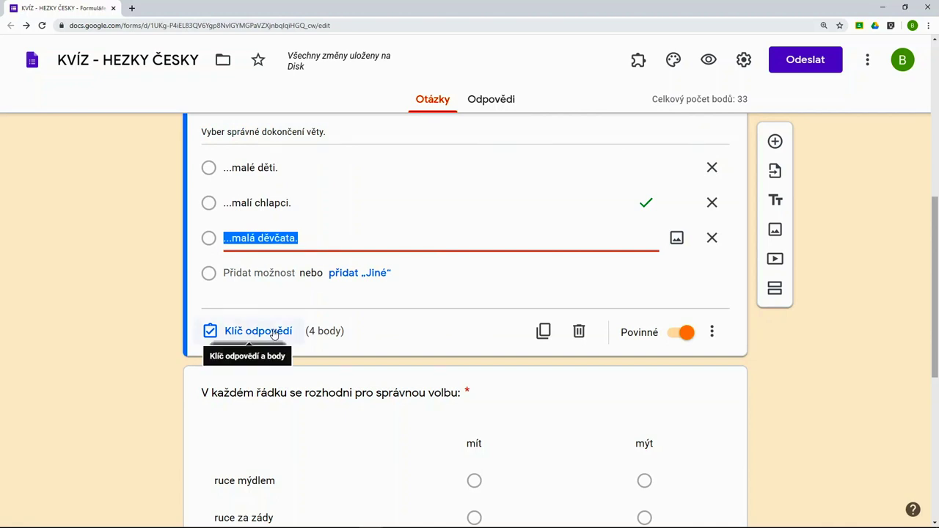
scroll(838, 362, "up", 2)
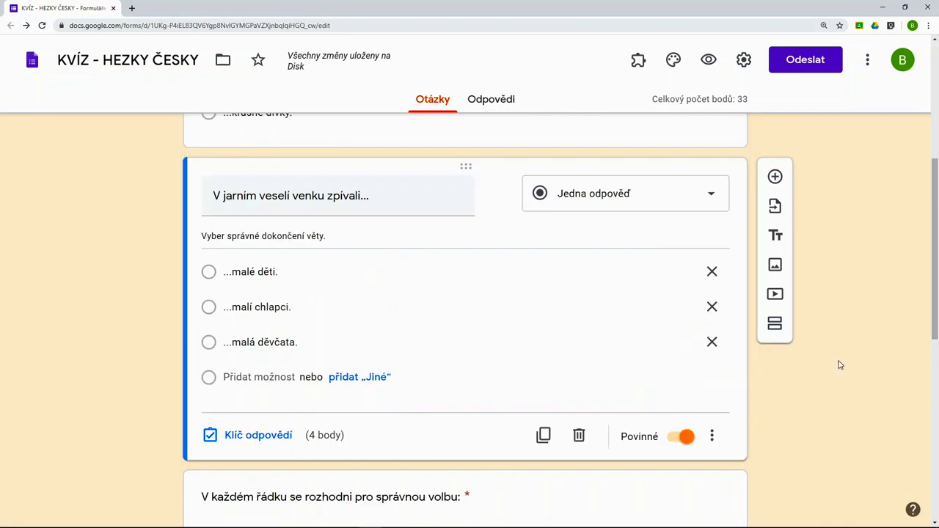
left_click(253, 437)
left_click(695, 244)
left_click(694, 245)
left_click(695, 244)
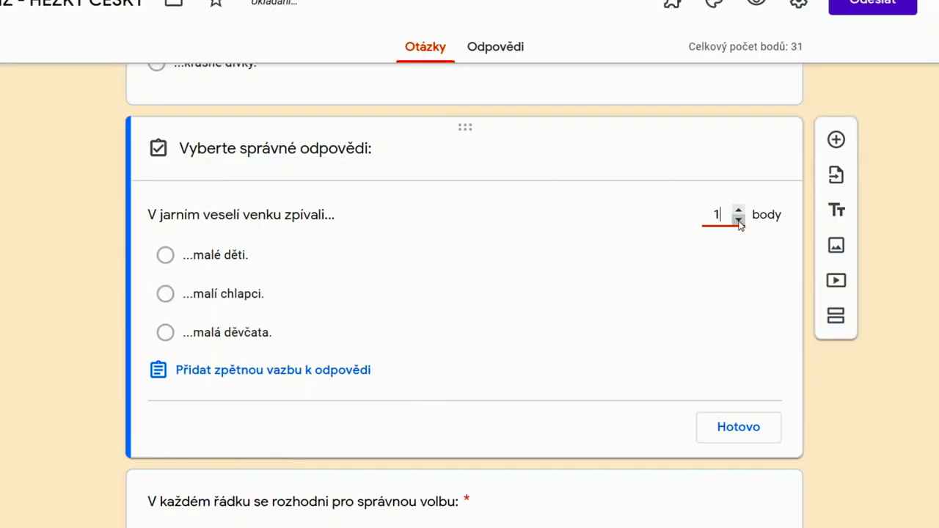
left_click(278, 295)
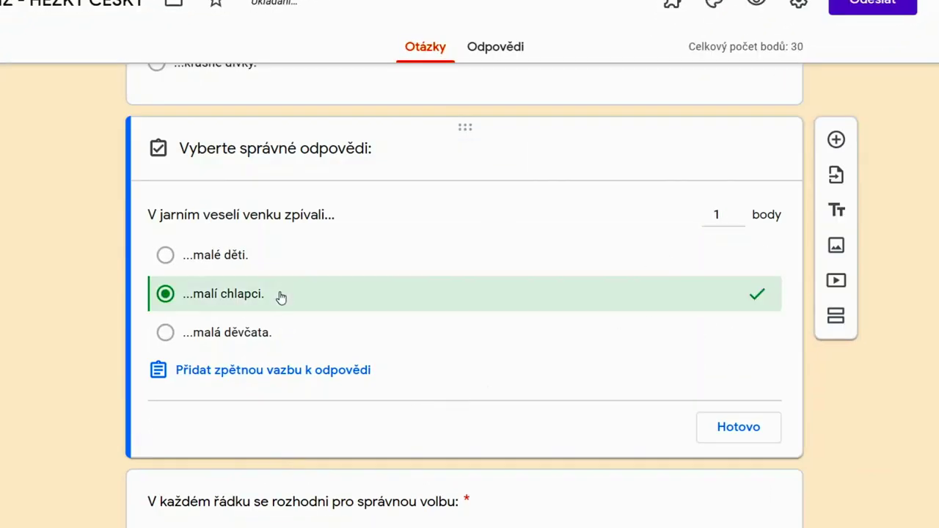
Enter incorrect-answer feedback: "Zdůvodni si pravopis pomůckou: ty malé děti - zpívaly, ti malí chlapci - zpívali, ta malá děvčata - zpívala, SHODA PODMĚTU S PŘÍSUDKEM"
left_click(279, 370)
type("Zdůvodni si pravopis pomůckou: ty malé děti - zpívaly ti malí chlapci - zpívali ta malá děvčata - zpívala SHODA PODMĚTU S PŘÍSUDKEM")
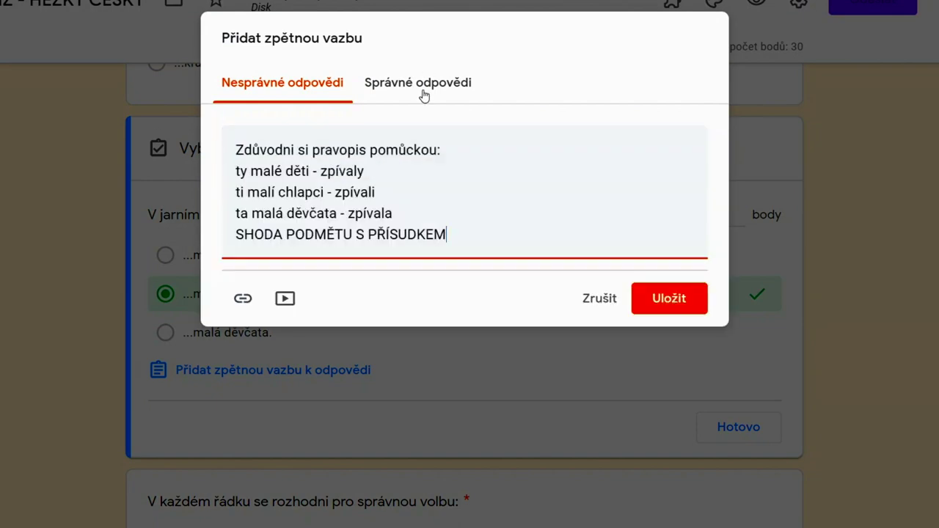
Enter correct-answer feedback starting with "ANO, SPRÁVNĚ" for the "V jarním veselí venku zpívali..." question
left_click(424, 86)
left_click(243, 176)
type("ANO, SPRÁVNĚ")
key("BackSpace")
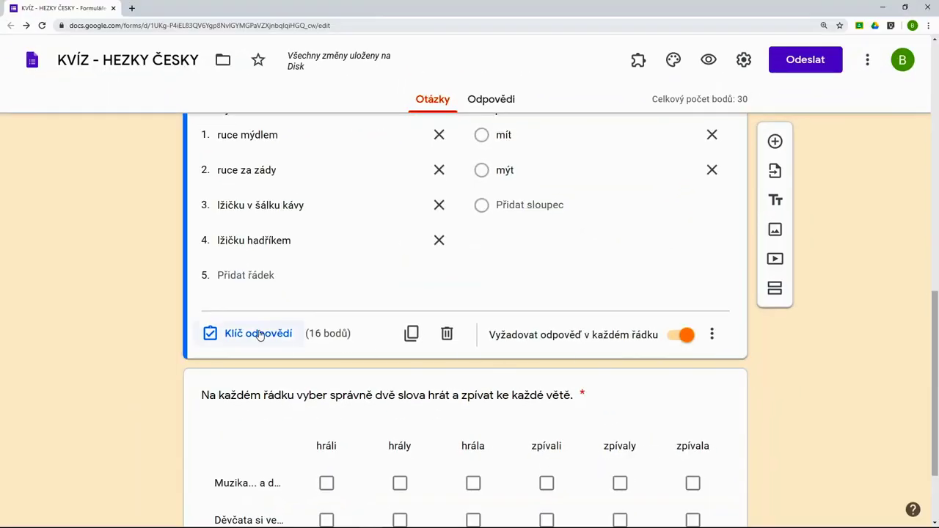
In the answer key of the mít/mýt grid question, set 1 point for each of the four rows
left_click(259, 334)
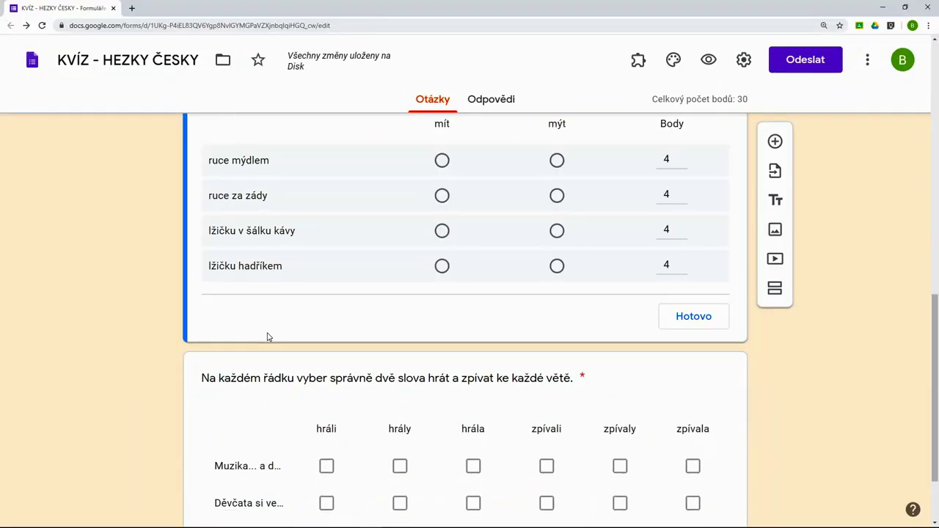
triple_click(682, 163)
triple_click(682, 198)
left_click(682, 233)
left_click(683, 269)
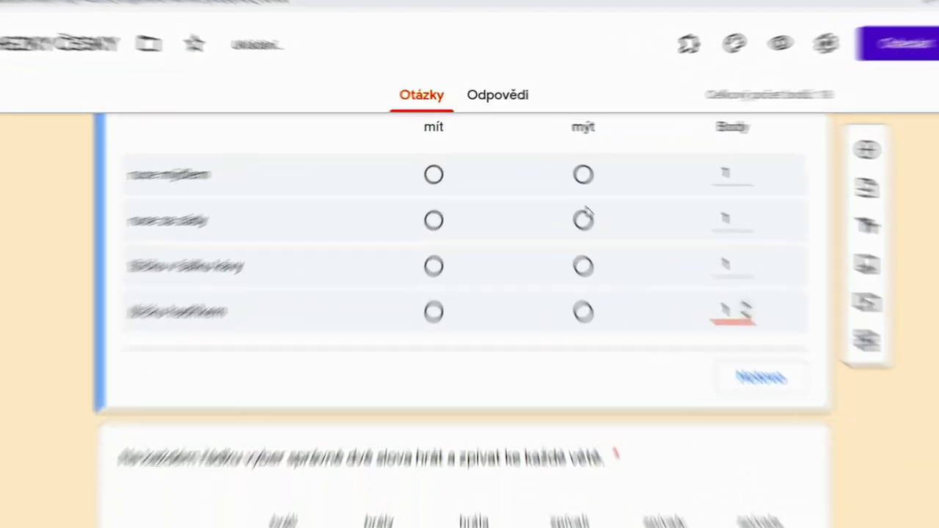
Mark mýt for "ruce mýdlem" and "lžičku hadříkem", mít for "ruce za zády" and "lžičku v šálku kávy", and finish the answer key
left_click(557, 160)
left_click(431, 229)
left_click(431, 278)
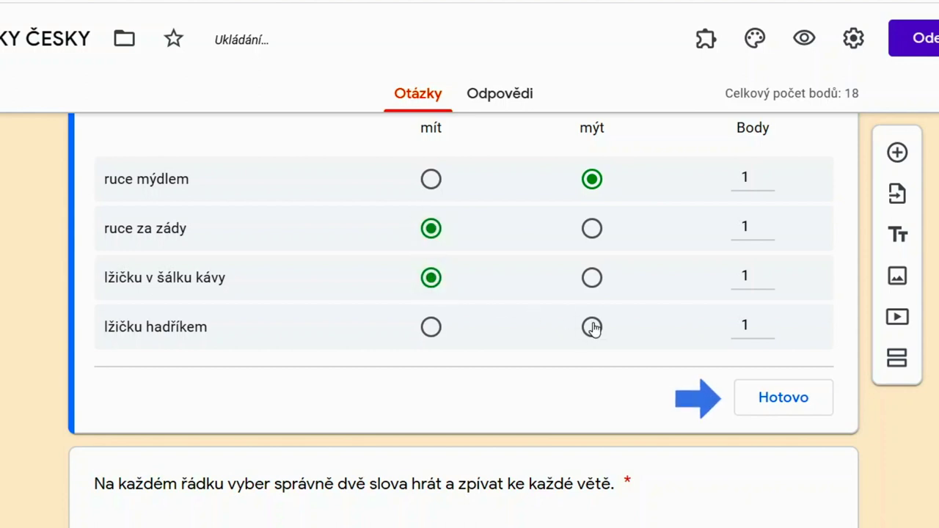
left_click(592, 327)
left_click(782, 399)
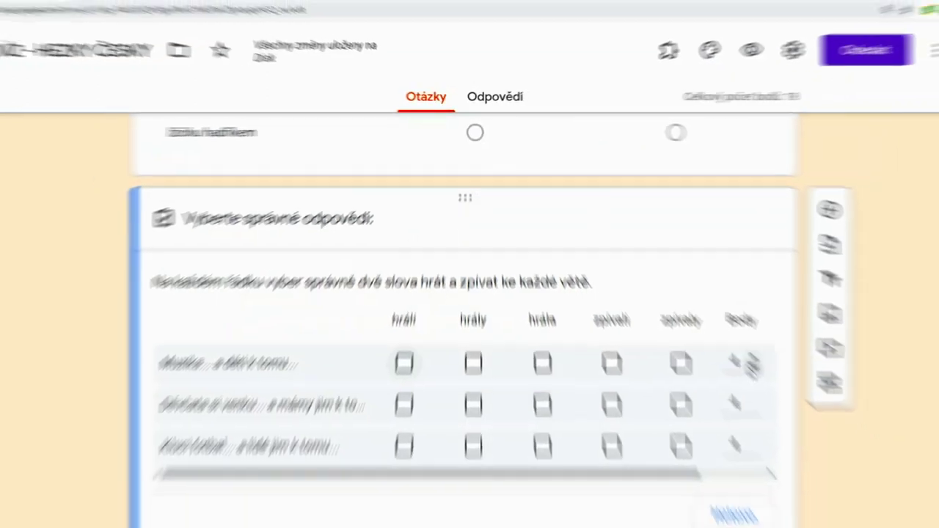
In the answer key of the hrát/zpívat grid question, set 1 point for each of the three rows
double_click(694, 323)
type("1")
double_click(694, 358)
type("1")
double_click(694, 394)
type("1")
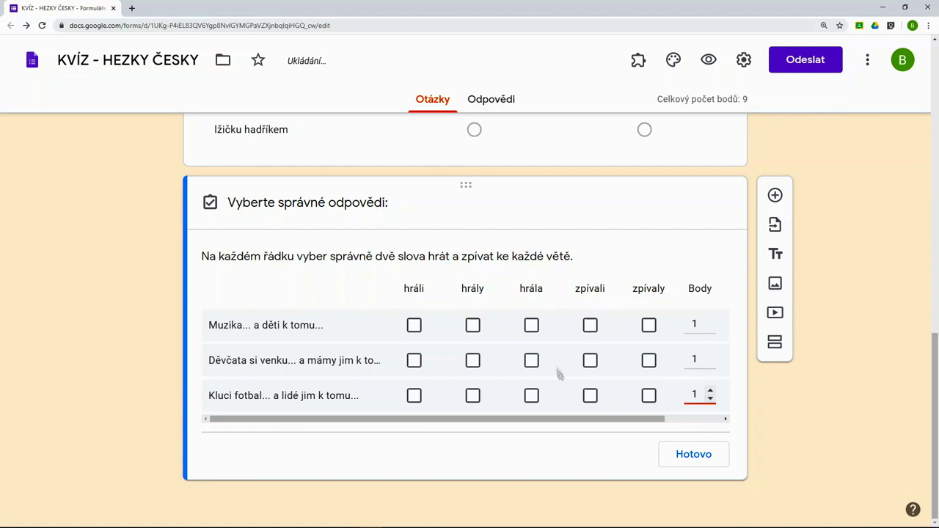
Mark hrála and zpívaly for the Muzika and Děvčata rows, hráli and zpívali for the Kluci row, and finish the answer key
left_click(531, 325)
left_click(649, 325)
left_click(532, 360)
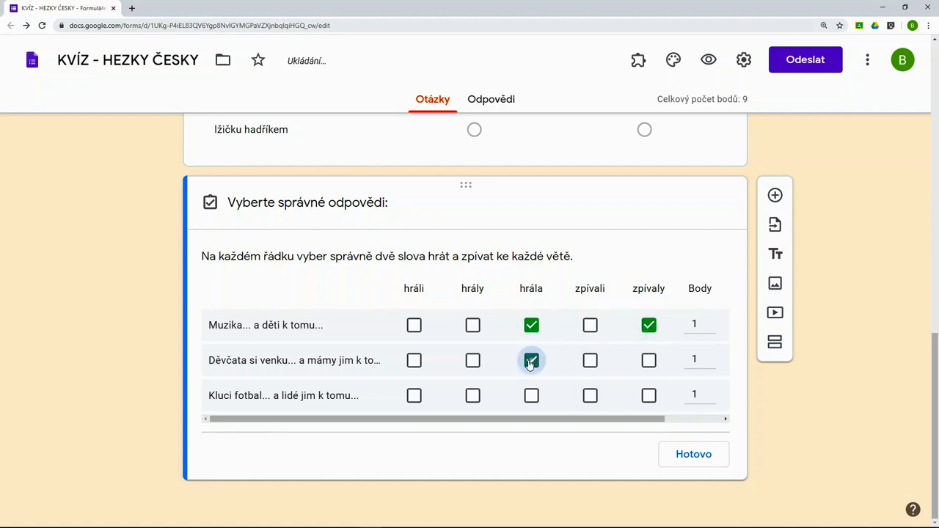
left_click(648, 360)
left_click(414, 396)
left_click(589, 396)
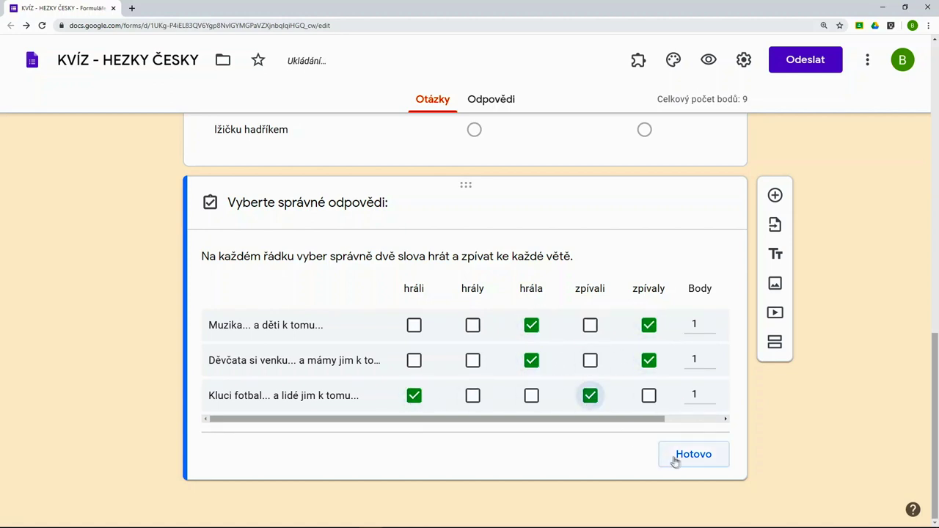
left_click(701, 464)
Open the quiz's e-mail sending form and fill in the recipient
left_click_drag(926, 429, 929, 133)
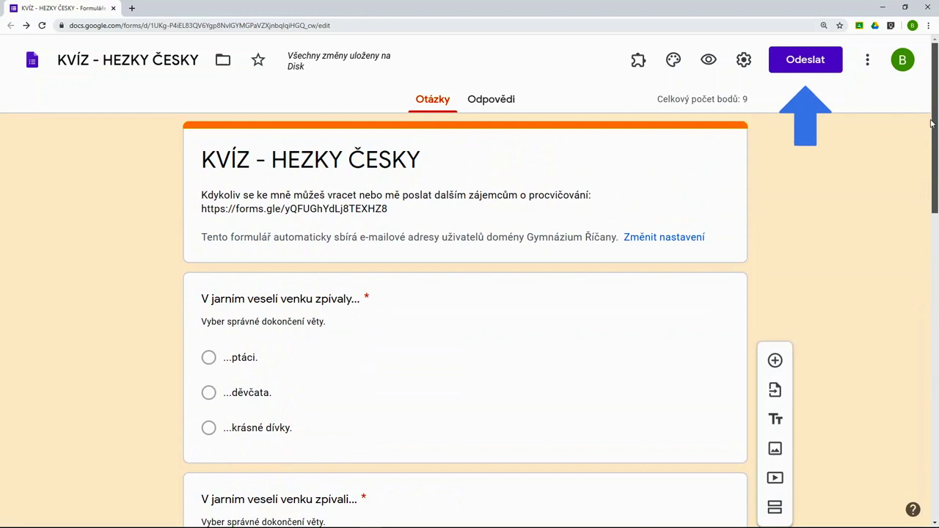
left_click(810, 71)
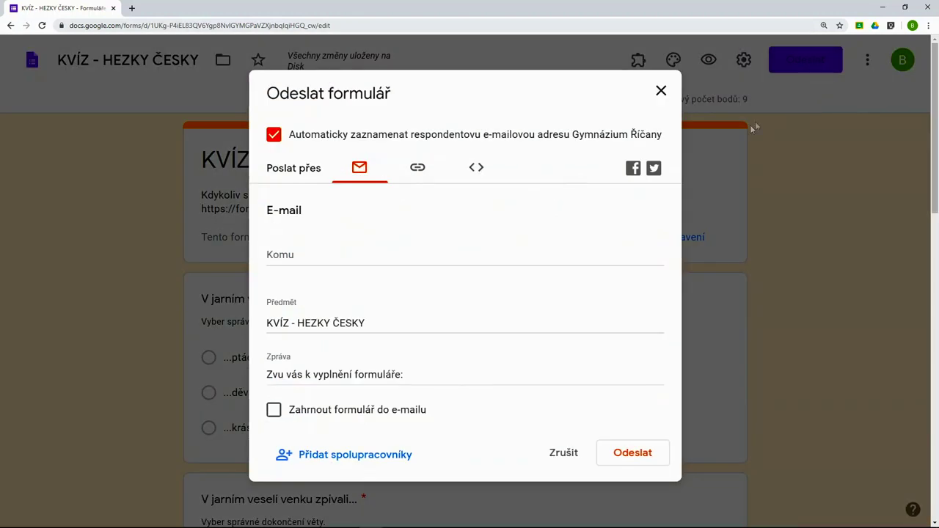
left_click(310, 256)
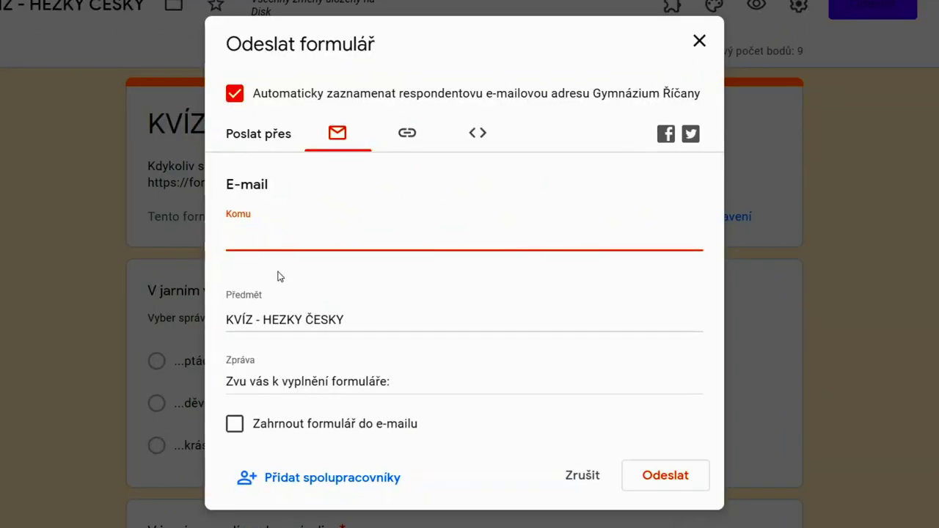
type("5")
left_click(279, 272)
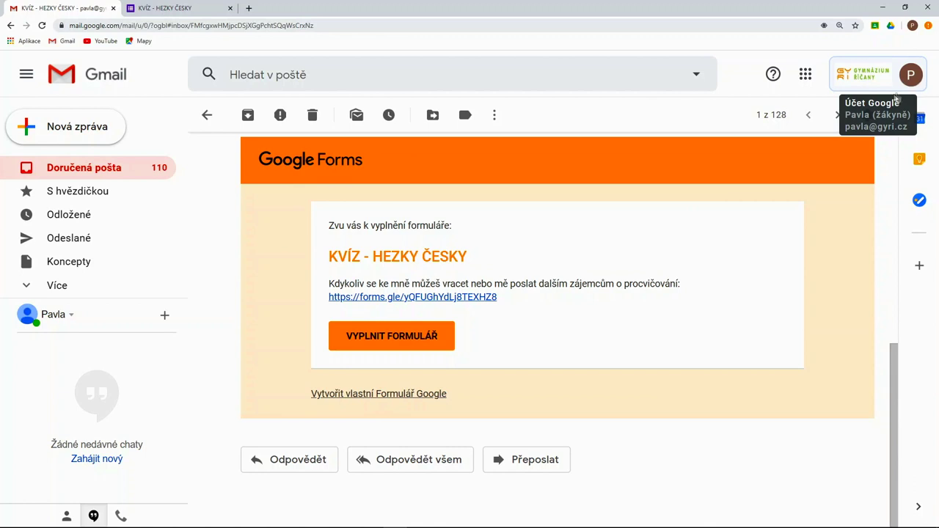
Open the quiz from the Gmail invitation and answer the first two questions with "...ptáci." and "...malé děti."
left_click(384, 342)
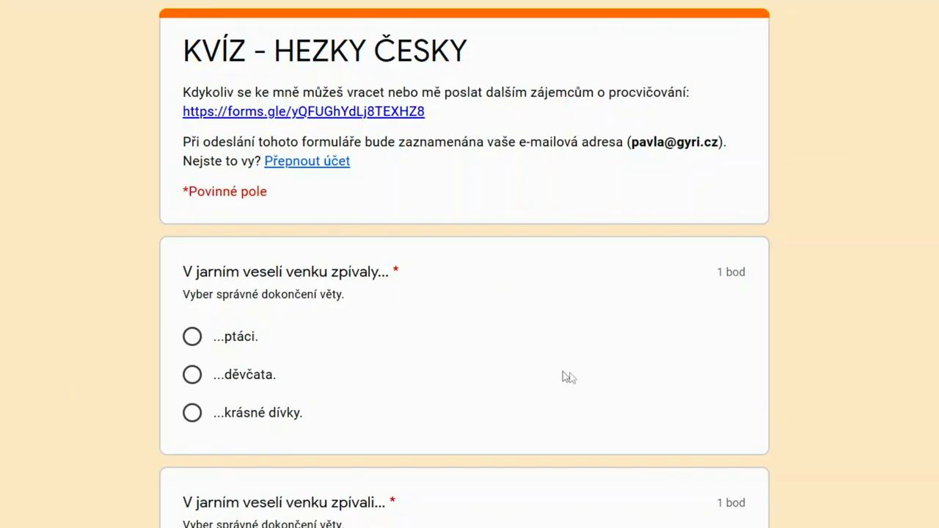
left_click(192, 338)
scroll(195, 339, "down", 3)
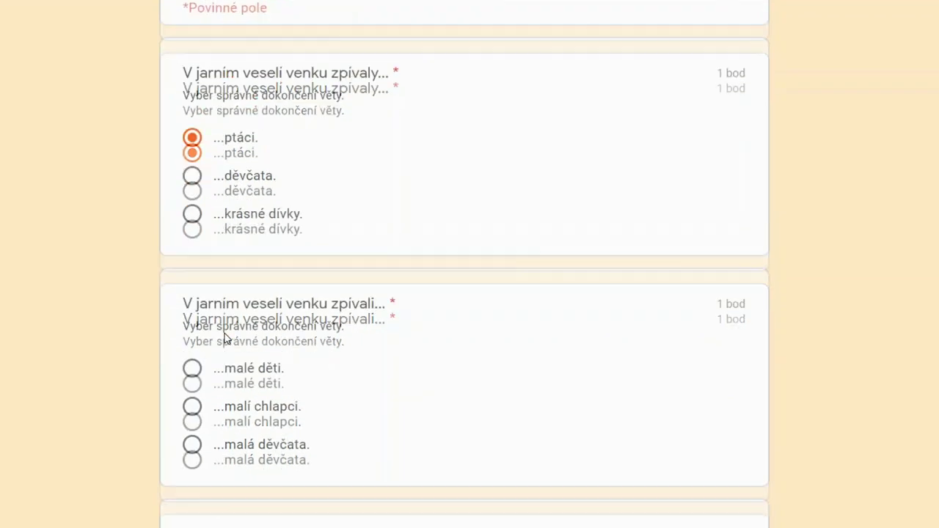
left_click(192, 313)
Answer the mít/mýt grid with mýt for "ruce mýdlem" and "lžičku hadříkem", and mít for "ruce za zády" and "lžičku v šálku kávy"
scroll(264, 305, "down", 5)
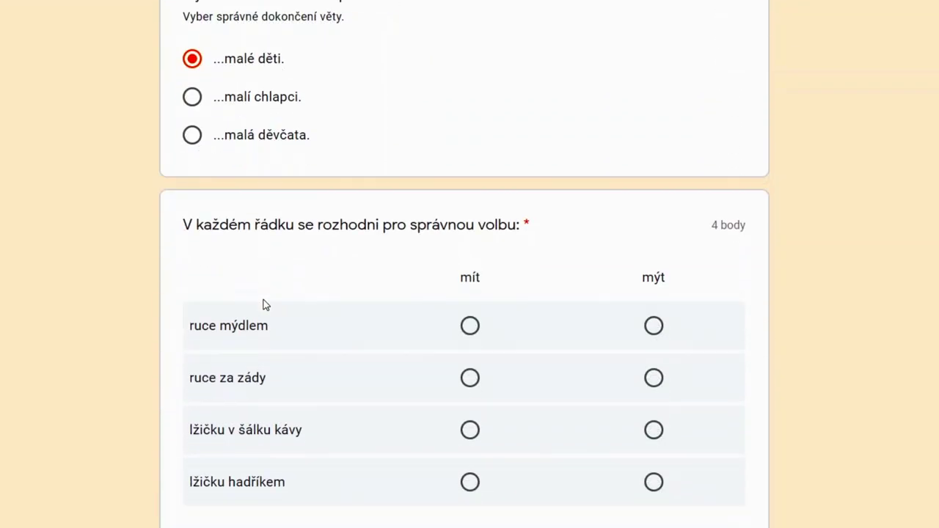
left_click(654, 199)
left_click(469, 251)
left_click(470, 303)
left_click(654, 355)
Answer the last grid with hrála and zpívaly for Muzika and Děvčata, hráli and zpívali for Kluci, and submit the quiz
scroll(741, 331, "down", 4)
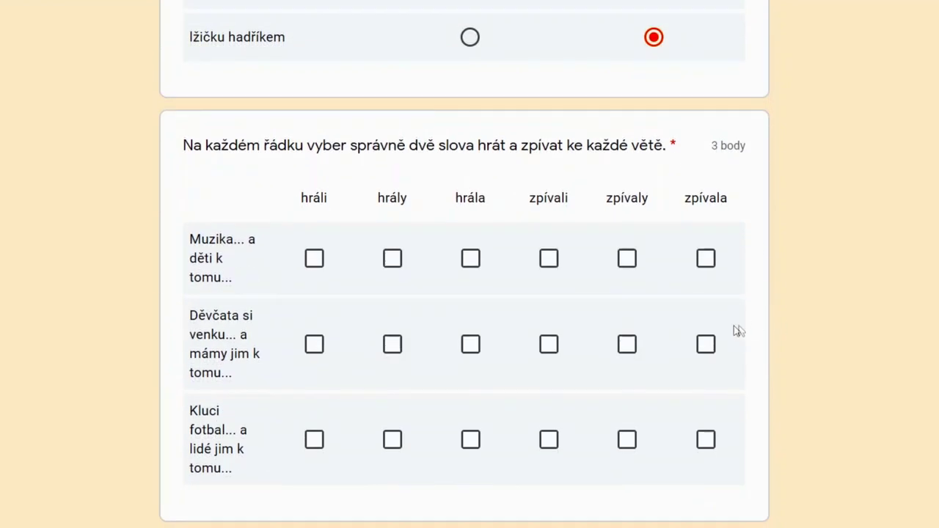
left_click(472, 262)
left_click(628, 260)
left_click(472, 345)
left_click(627, 345)
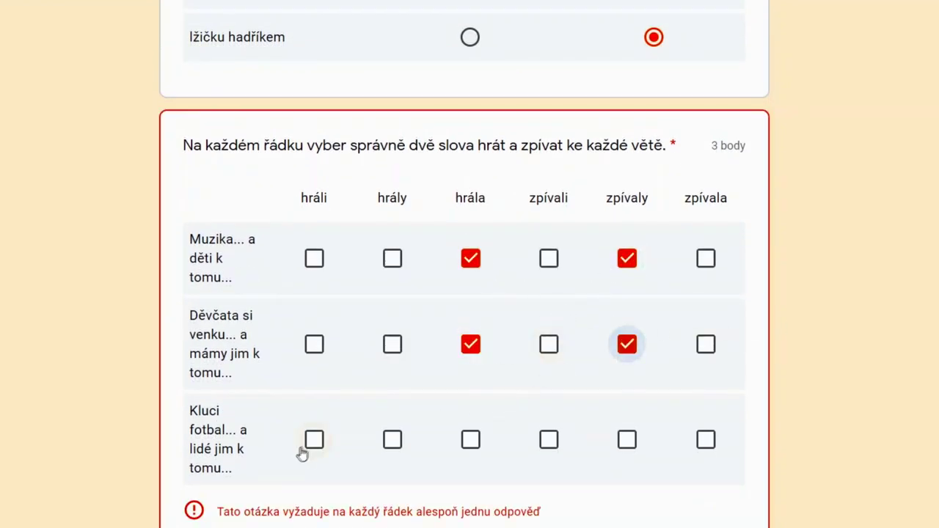
left_click(316, 441)
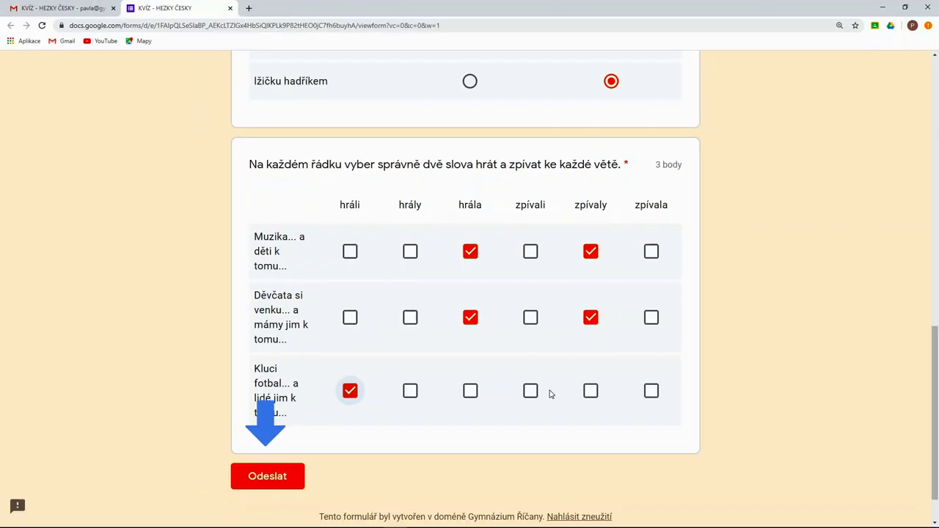
left_click(530, 393)
left_click(262, 477)
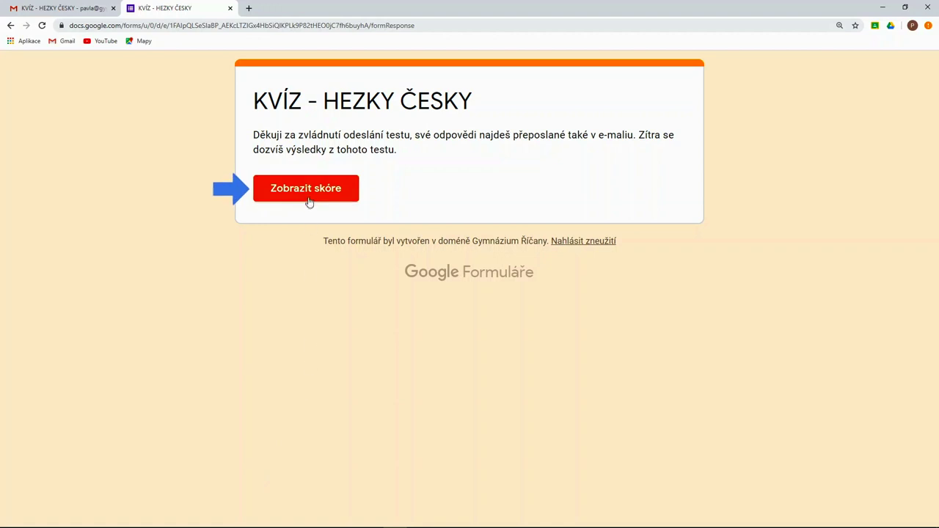
Display the submitted quiz's score, review the graded answers and feedback, and open Gmail from a new tab
left_click(309, 197)
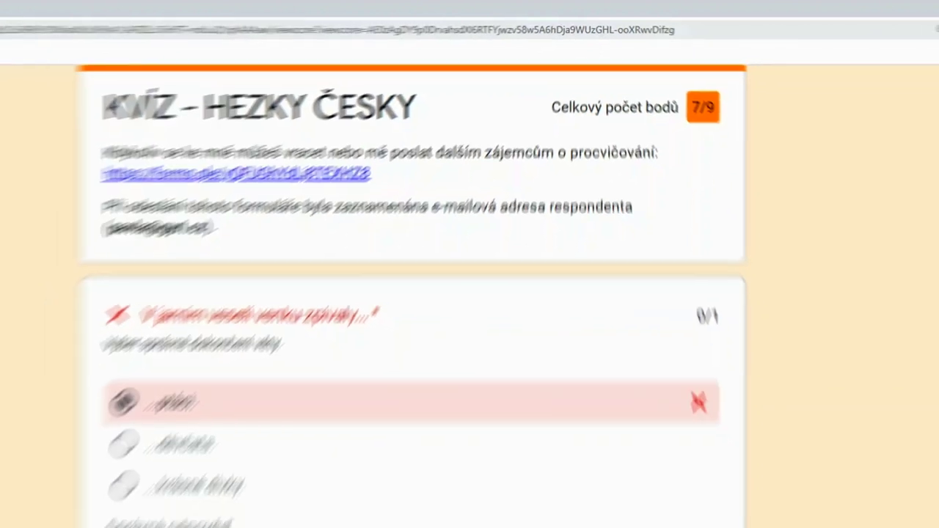
scroll(470, 293, "down", 5)
scroll(469, 293, "down", 3)
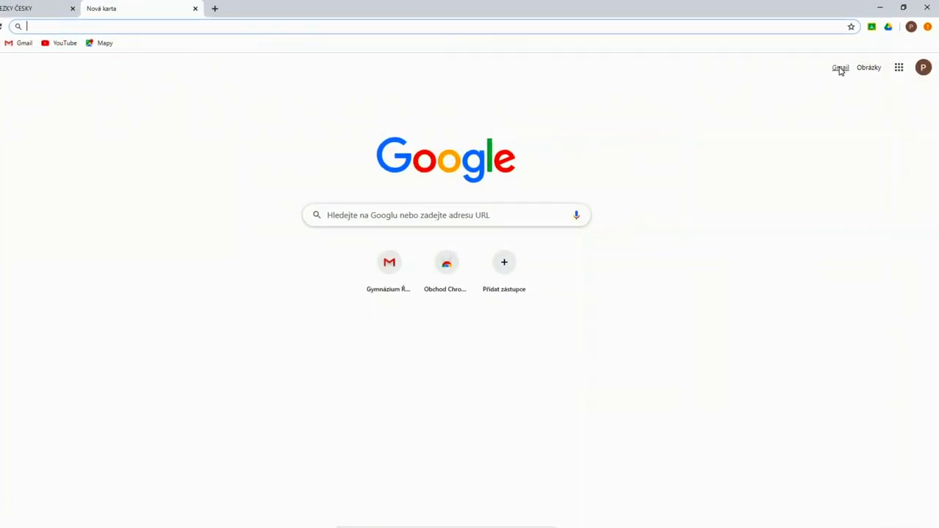
left_click(840, 68)
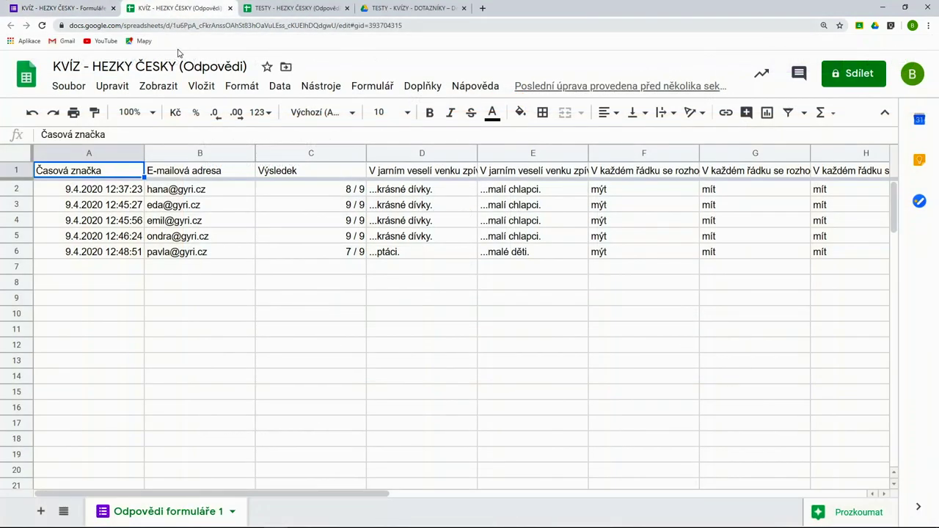
Select the Výsledek column in the quiz's response spreadsheet to examine the respondents' scores
left_click(334, 154)
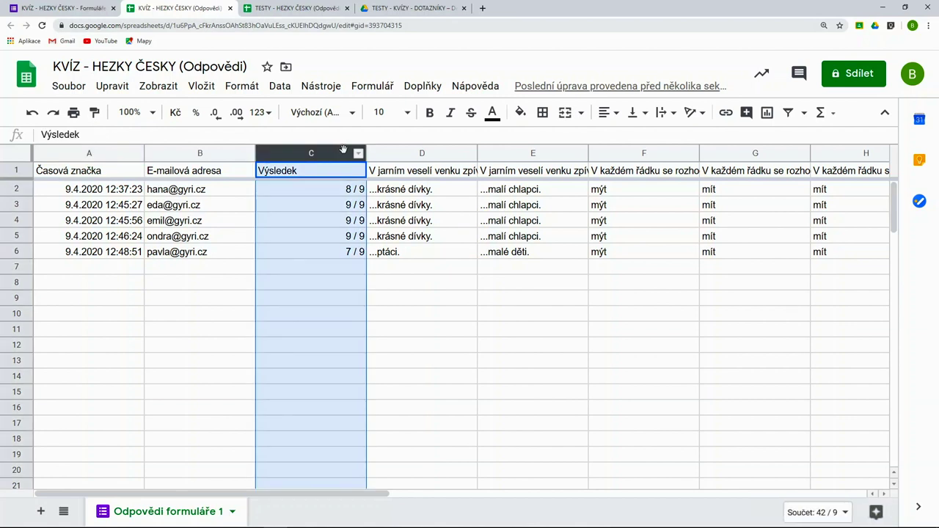